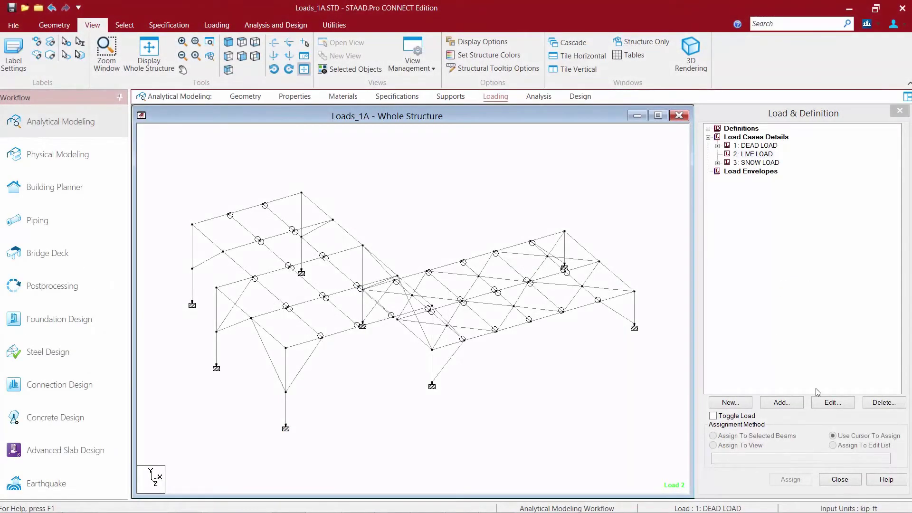
Step: Select the 2: LIVE LOAD case and open its Load Items form
{"action": "left_click", "coordinate": [498, 99]}
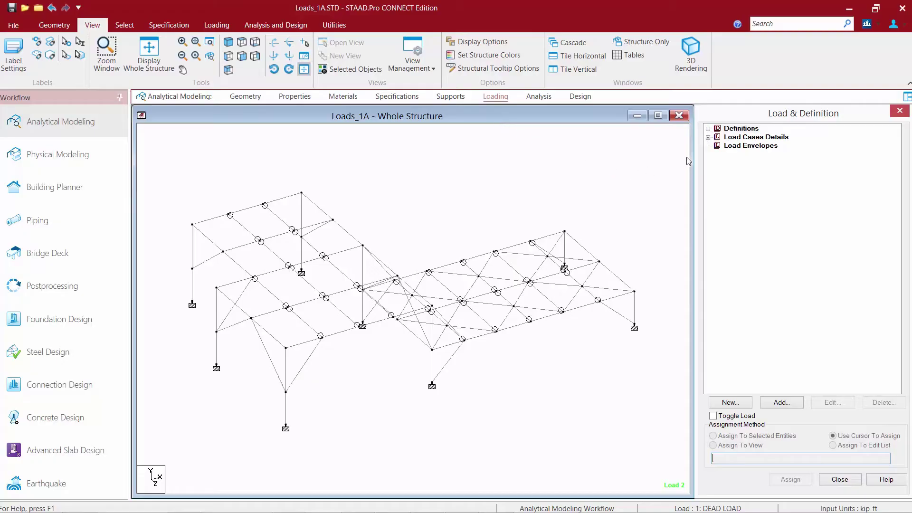
{"action": "left_click", "coordinate": [708, 137]}
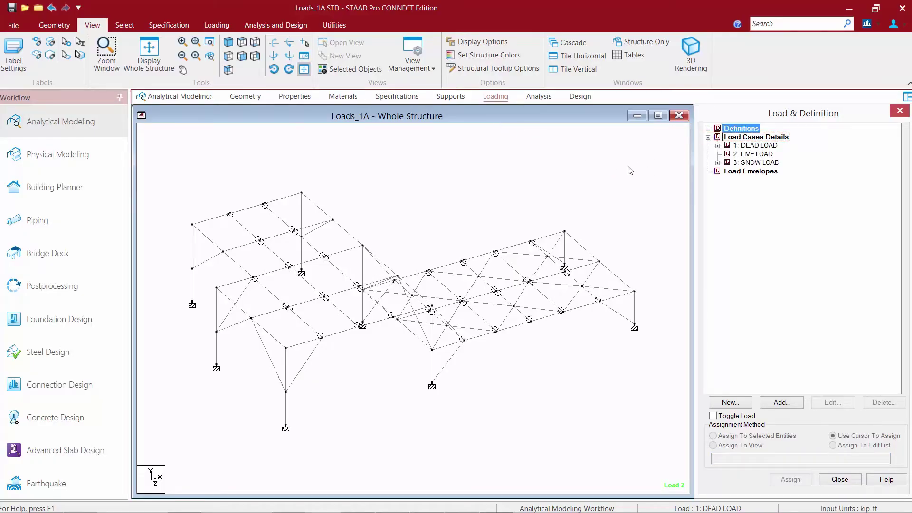
{"action": "left_click", "coordinate": [749, 155]}
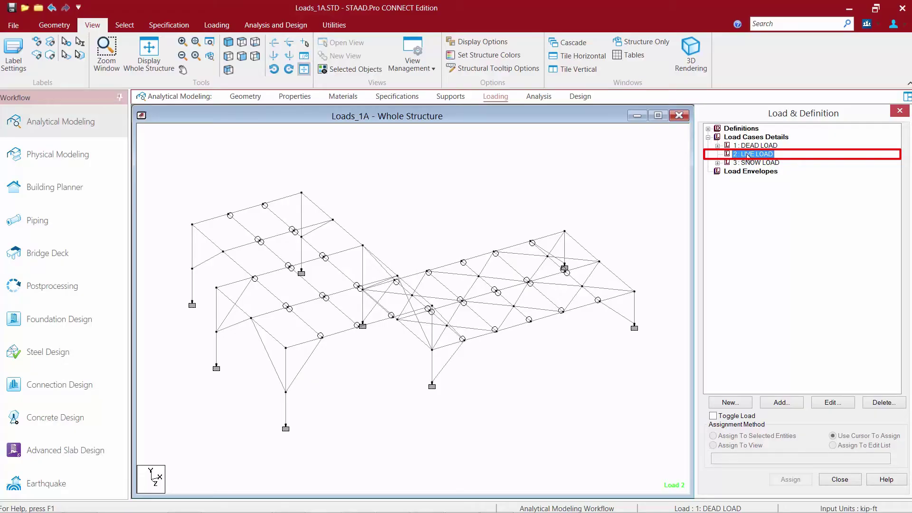
{"action": "left_click", "coordinate": [217, 25]}
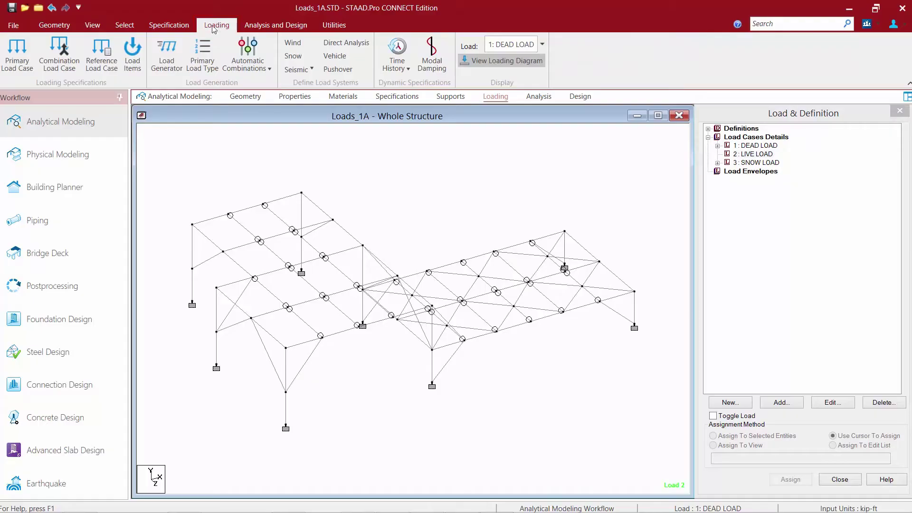
{"action": "left_click", "coordinate": [133, 52]}
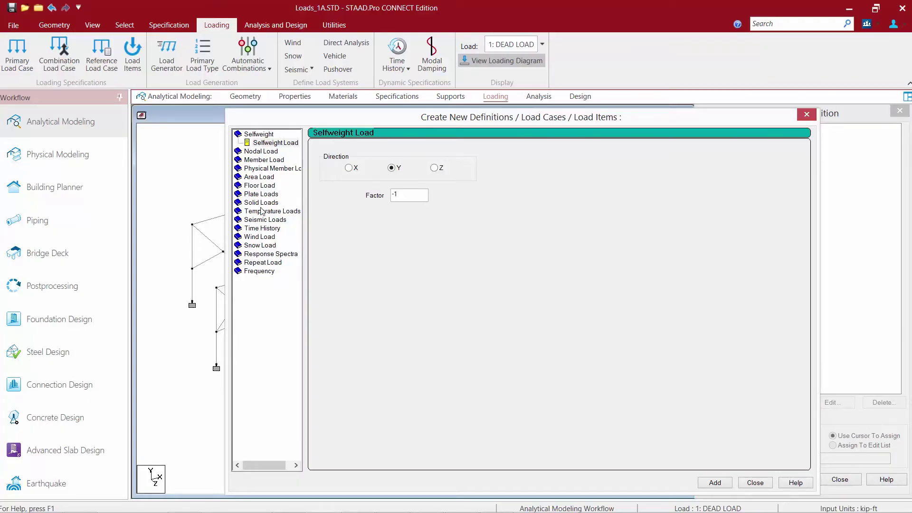
Step: Set up a YRANGE floor load with pressure -0.05 and Y range minimum 17
{"action": "left_click", "coordinate": [259, 185]}
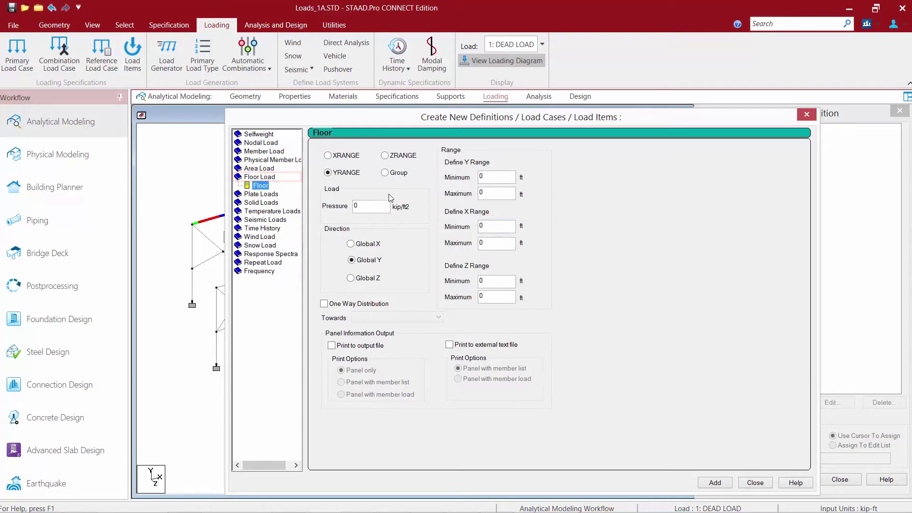
{"action": "left_click", "coordinate": [342, 176]}
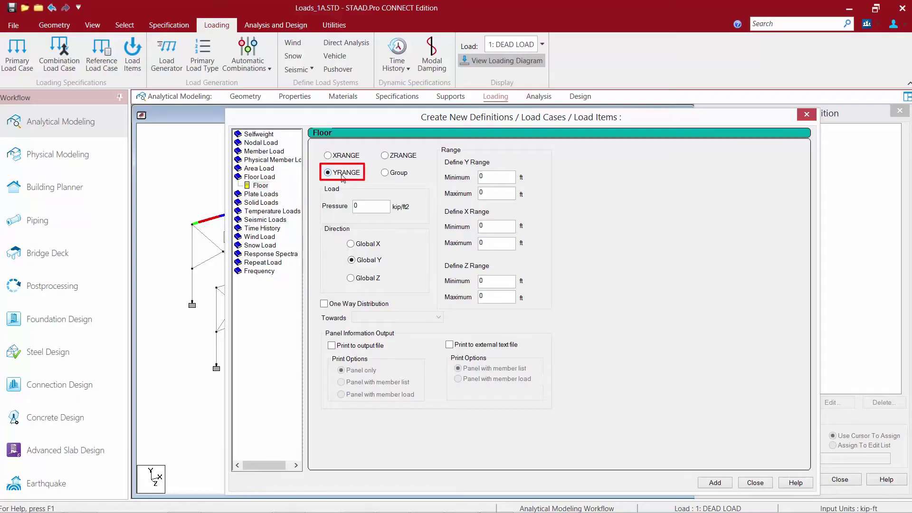
{"action": "left_click", "coordinate": [377, 205]}
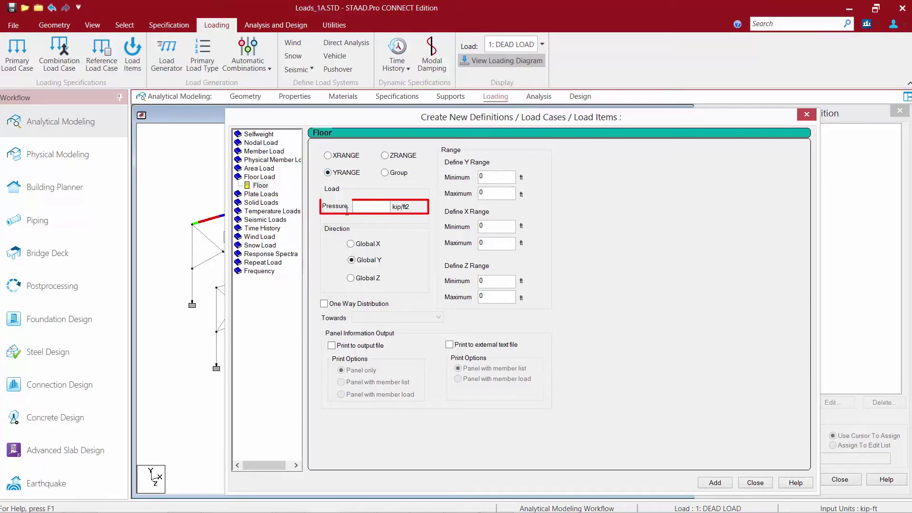
{"action": "key", "text": "BackSpace"}
{"action": "type", "text": "-0.05"}
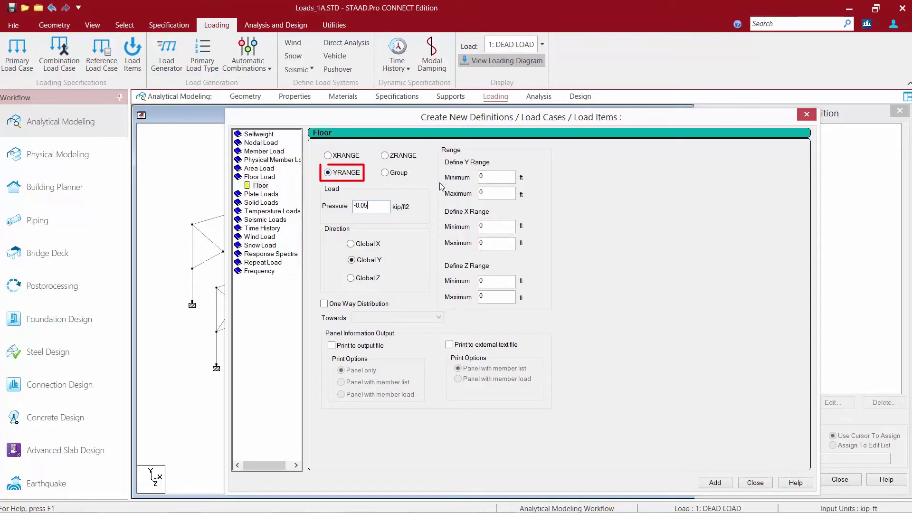
{"action": "left_click", "coordinate": [495, 176]}
{"action": "double_click", "coordinate": [495, 175]}
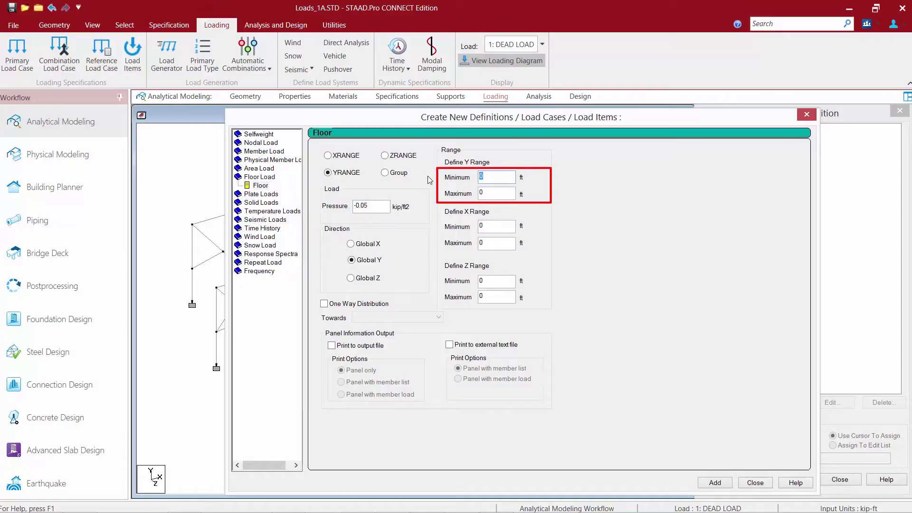
{"action": "type", "text": "17"}
{"action": "key", "text": "Tab"}
Step: Set Y range maximum 18, keep two-way distribution, and add the floor load to LIVE LOAD
{"action": "type", "text": "18"}
{"action": "left_click_drag", "start_coordinate": [431, 118], "coordinate": [520, 104]}
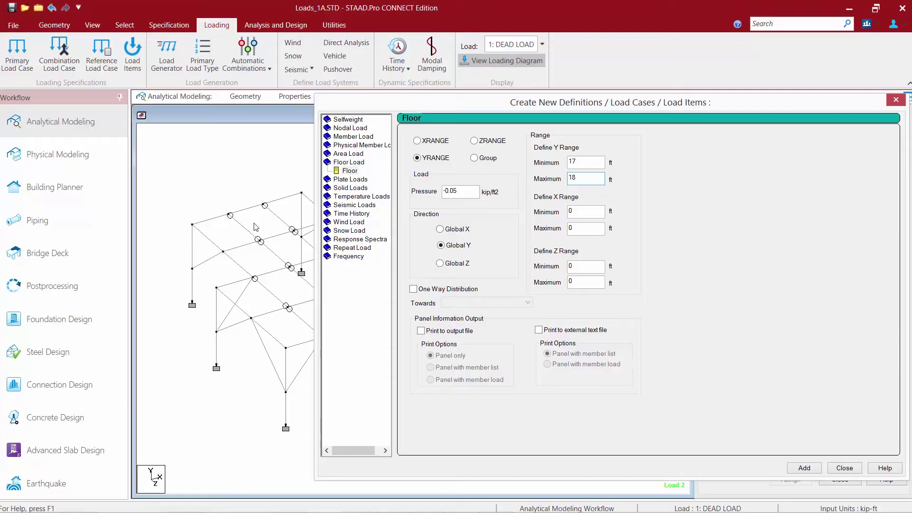
{"action": "left_click", "coordinate": [412, 290]}
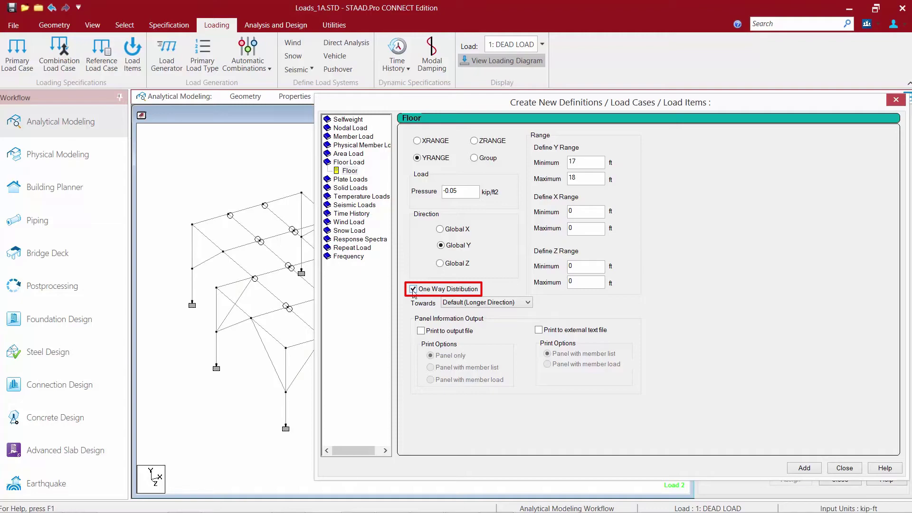
{"action": "left_click", "coordinate": [413, 291]}
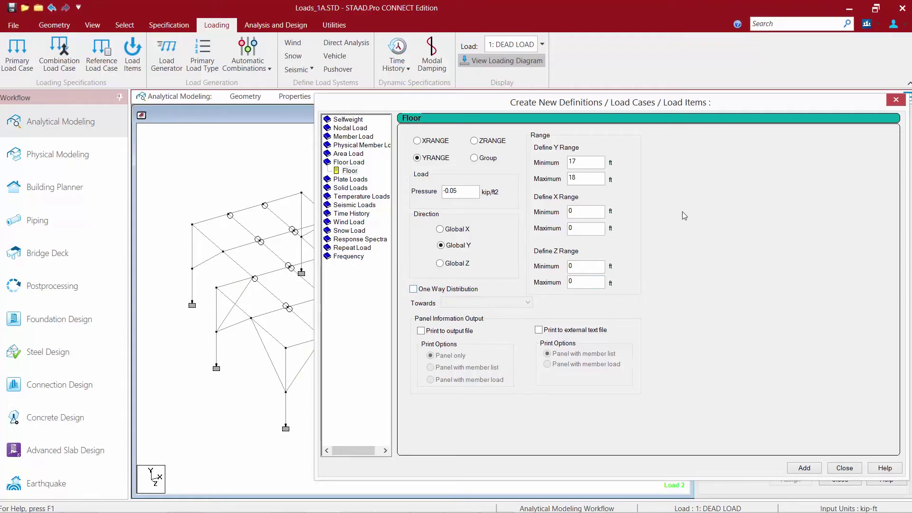
{"action": "left_click", "coordinate": [803, 468]}
{"action": "left_click", "coordinate": [844, 468]}
Step: Review the YRANGE 17 18 FLOAD -0.05 GY load diagram drawn on the frame
{"action": "left_click", "coordinate": [764, 162]}
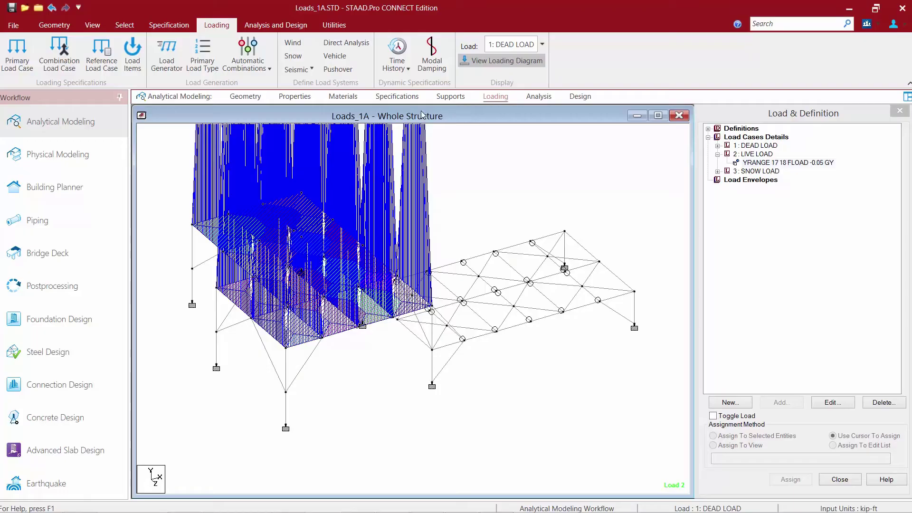
{"action": "left_click", "coordinate": [93, 26]}
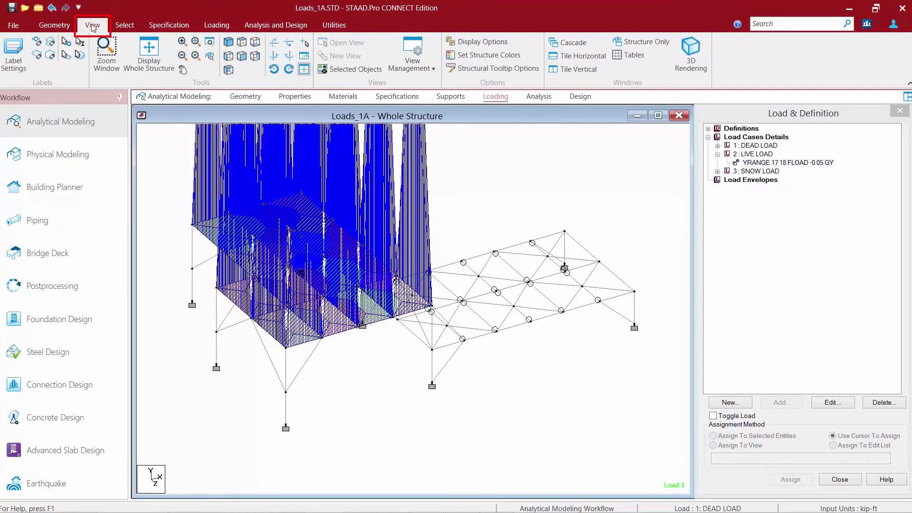
Step: Set the Dist. Force diagram scale to 30 with Apply Immediately checked
{"action": "left_click", "coordinate": [17, 53]}
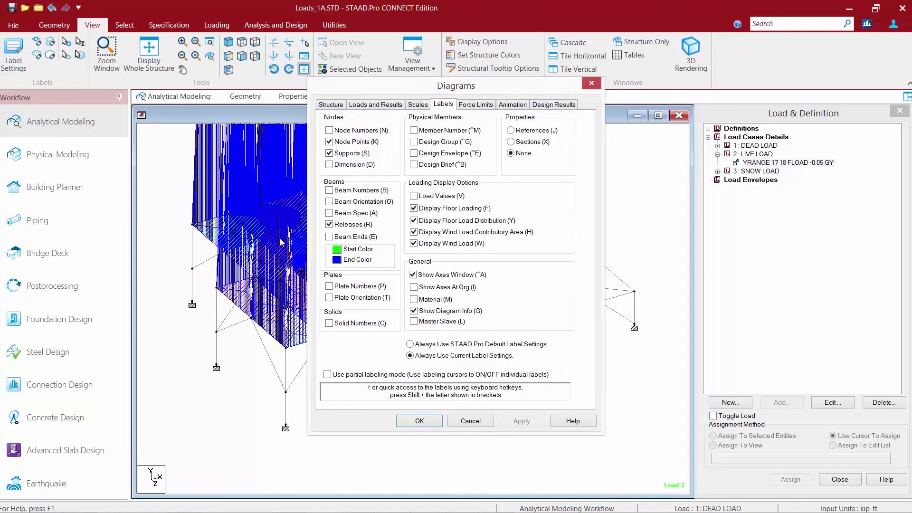
{"action": "left_click", "coordinate": [413, 108]}
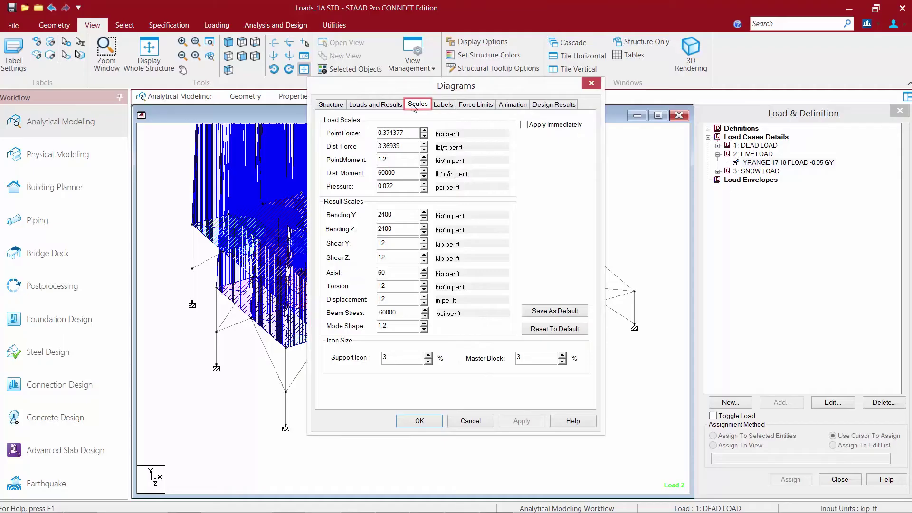
{"action": "left_click", "coordinate": [524, 125]}
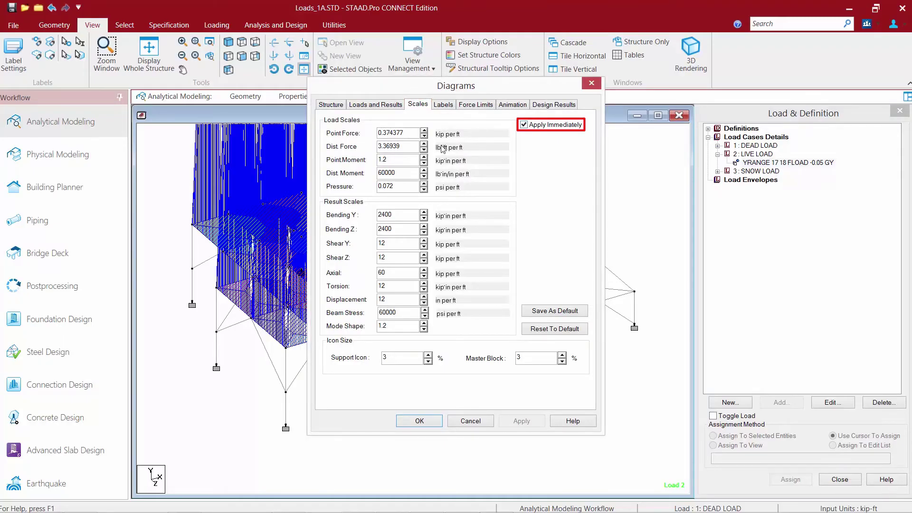
{"action": "left_click", "coordinate": [424, 144]}
{"action": "left_click", "coordinate": [424, 144]}
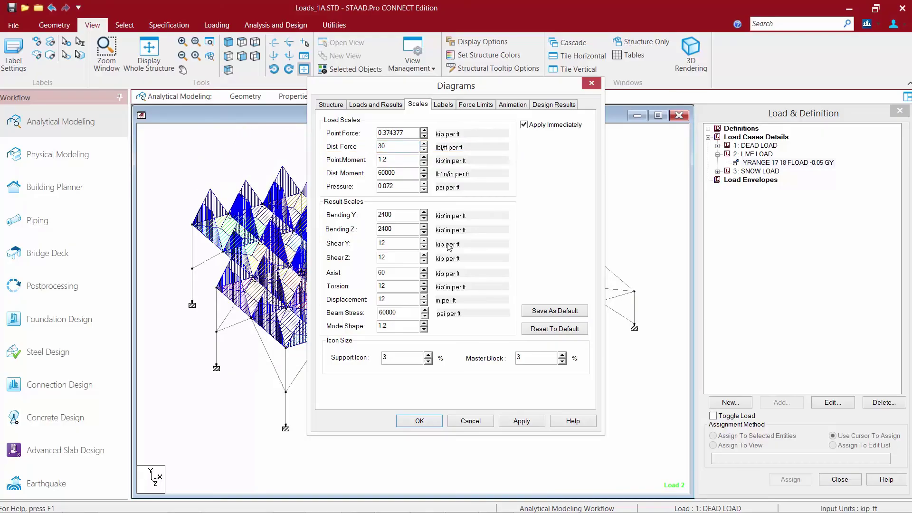
{"action": "left_click", "coordinate": [420, 421]}
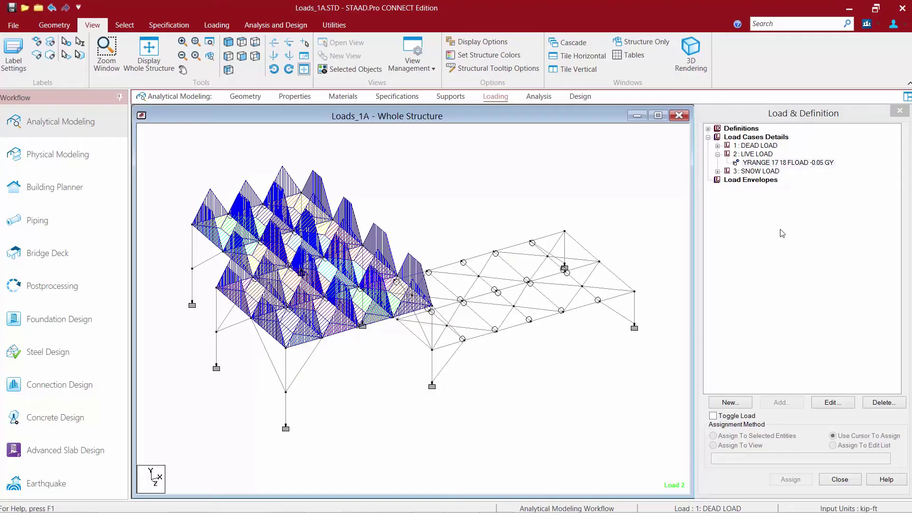
{"action": "left_click", "coordinate": [781, 164]}
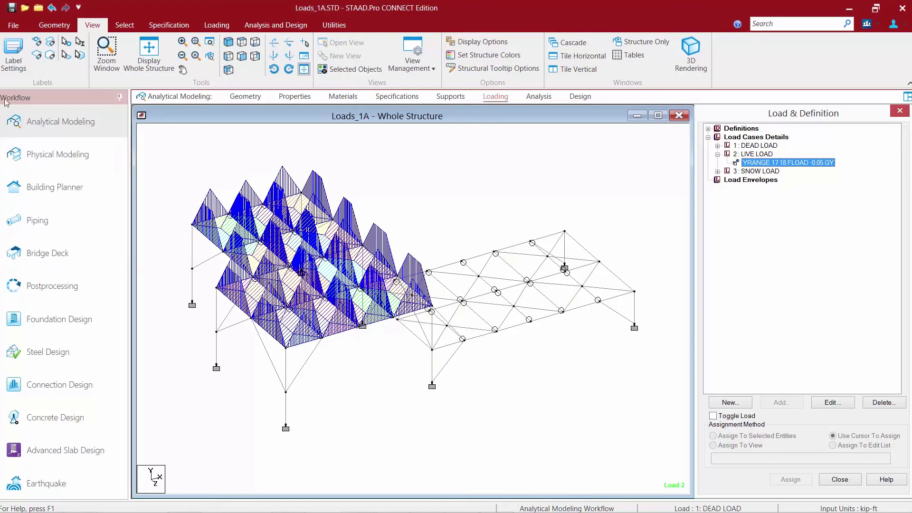
Step: Turn on Load Values (V) labels to show values like 225.000 lbf/ft (GY)
{"action": "left_click", "coordinate": [12, 59]}
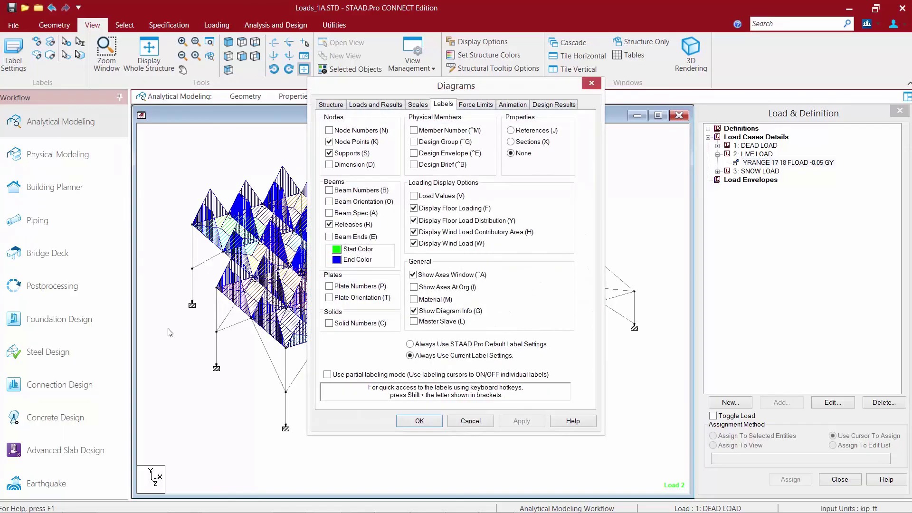
{"action": "left_click", "coordinate": [413, 195]}
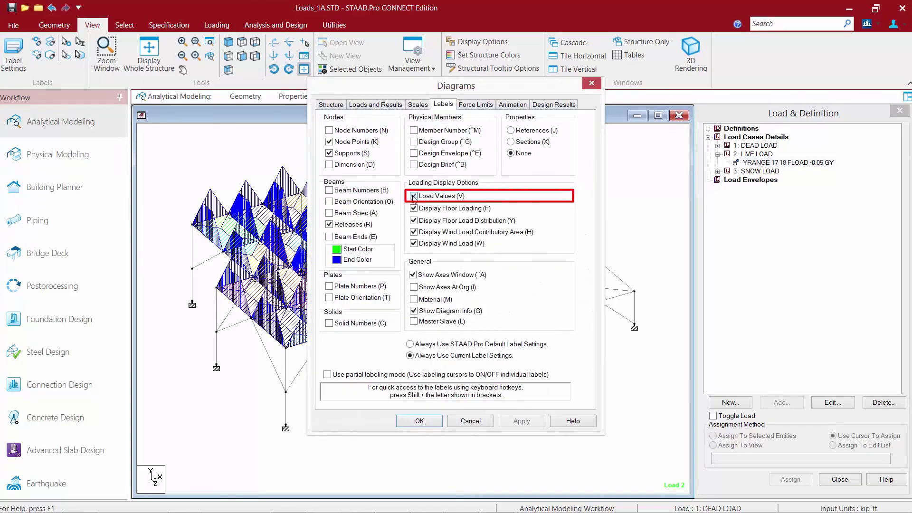
{"action": "left_click", "coordinate": [418, 420]}
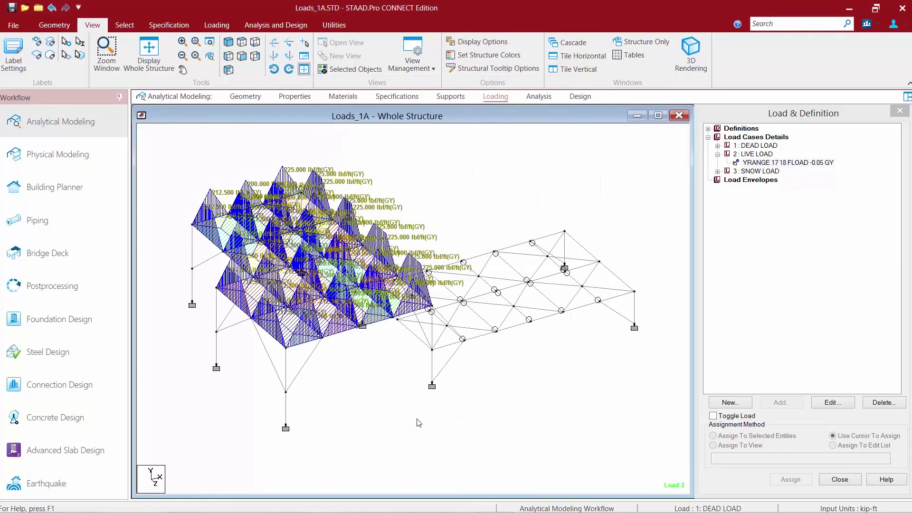